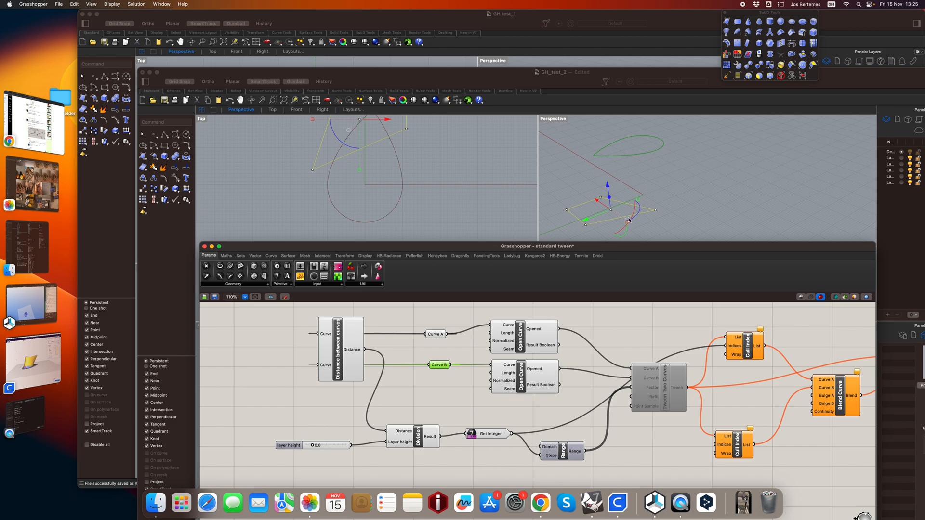
Select the raised closed curve in the Perspective view and move it to a lower position above the four-sided base curve.
click(665, 154)
click(633, 172)
click(632, 158)
drag(631, 158, 606, 179)
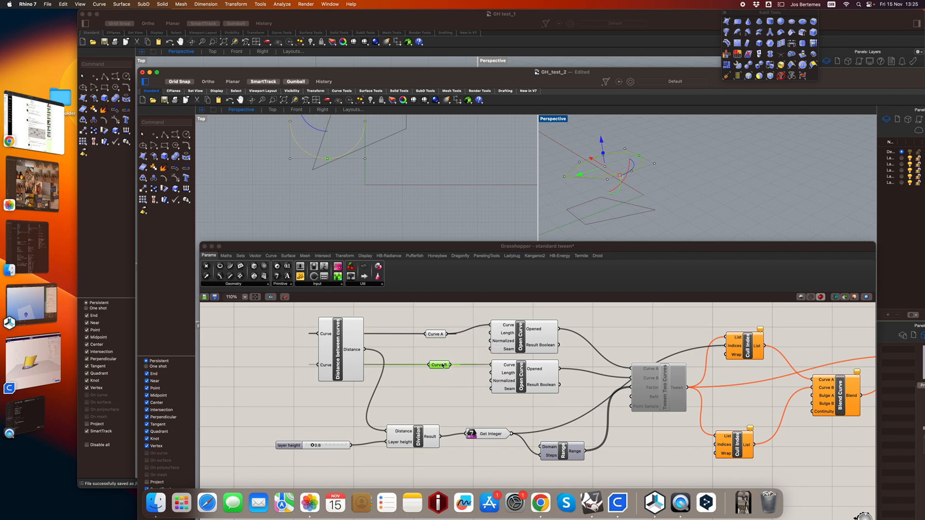
Explode the "Distance between curves" cluster and inspect its Polygon Center and Distance components.
right_click(343, 335)
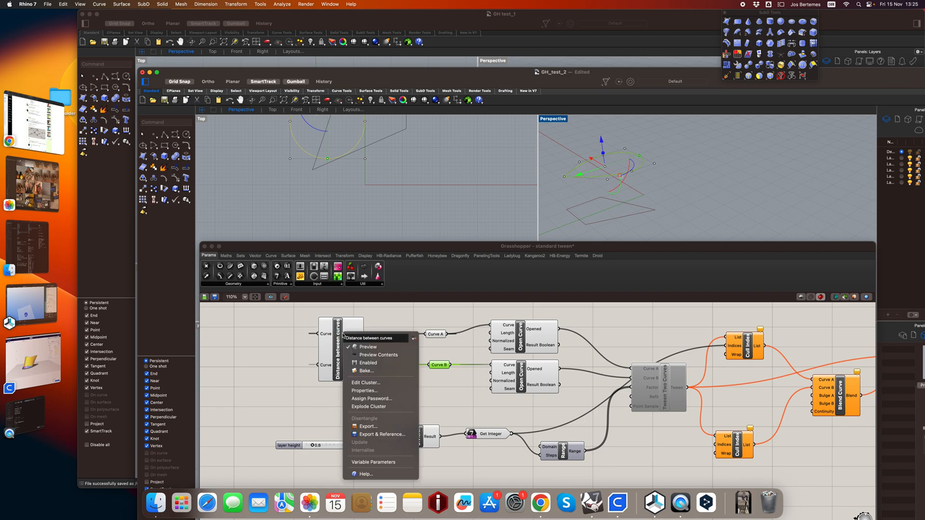
click(370, 406)
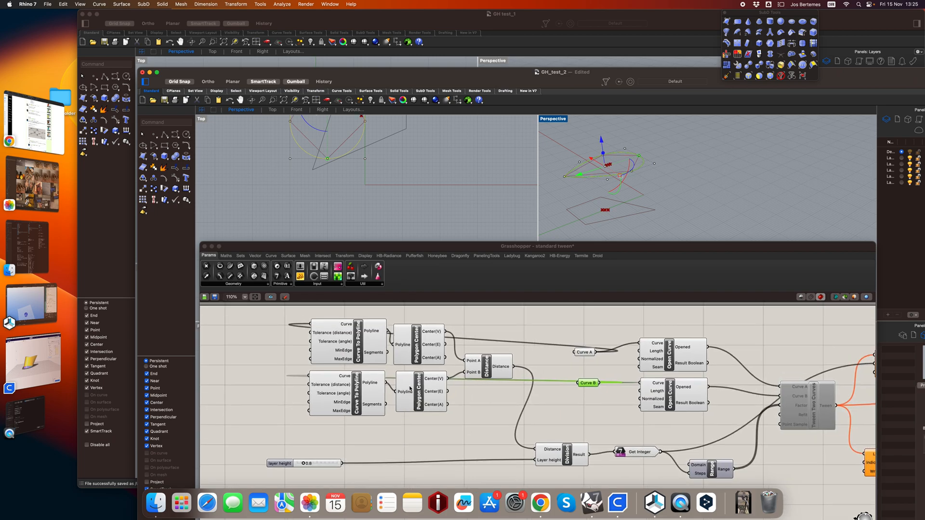
mouse_move(581, 366)
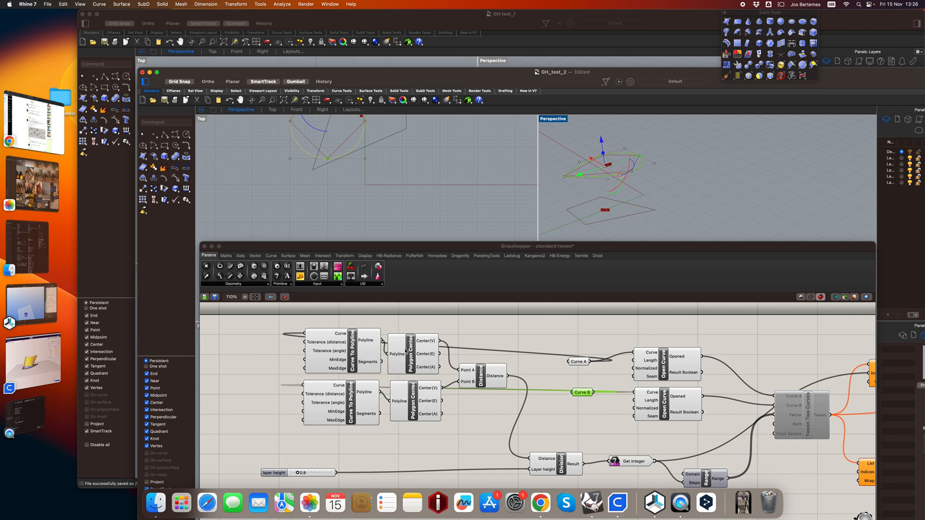
drag(421, 362, 424, 353)
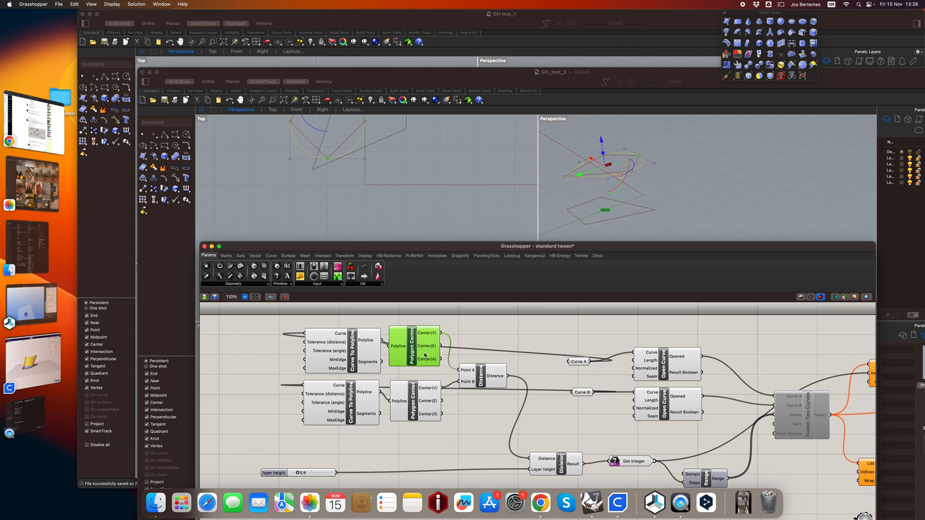
mouse_move(425, 350)
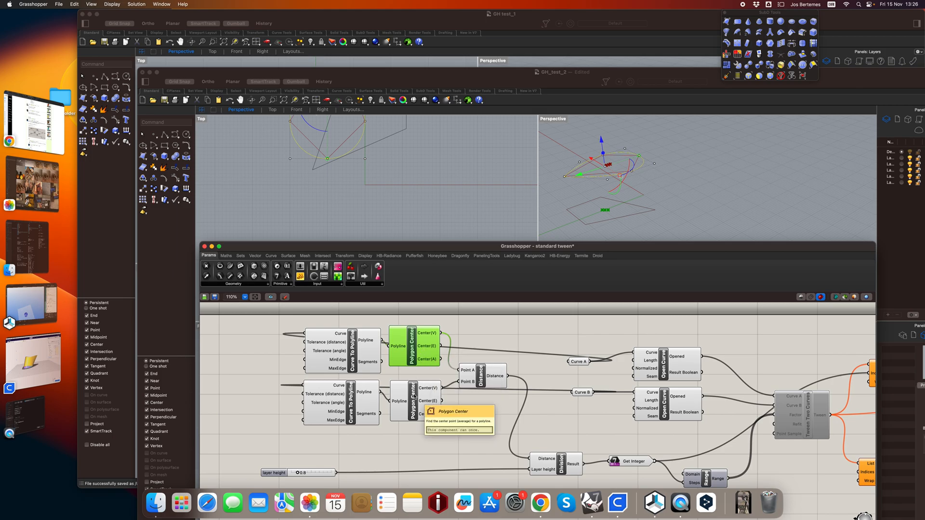
click(476, 380)
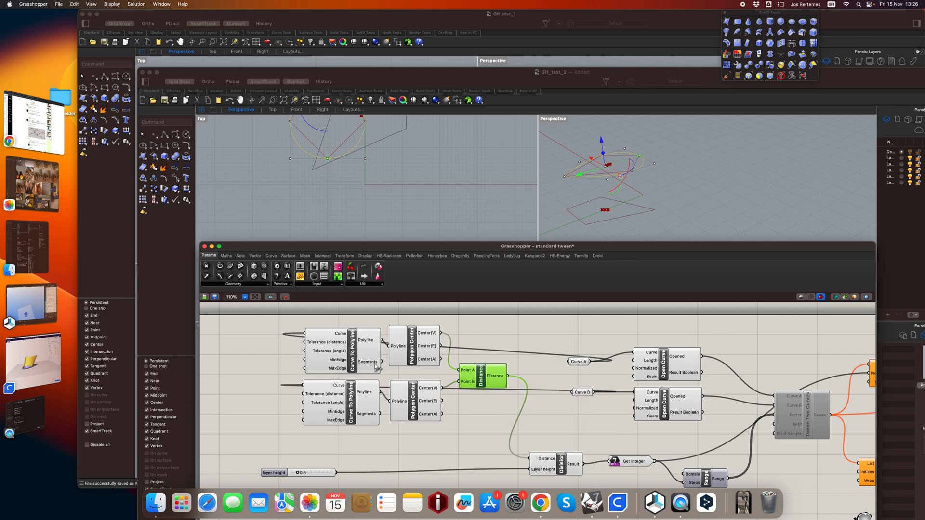
Combine both Curve To Polyline, both Polygon Center and the Distance components into a single cluster.
drag(285, 321, 511, 424)
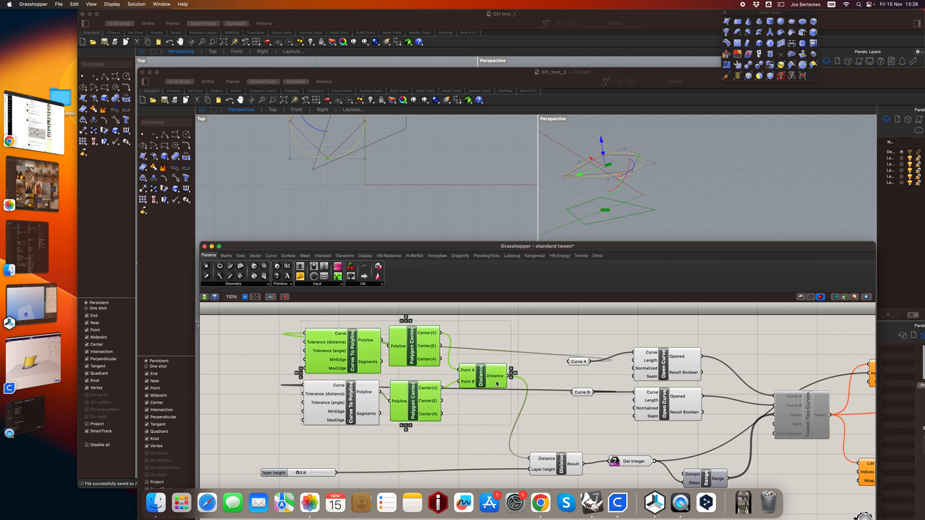
shift+click(360, 393)
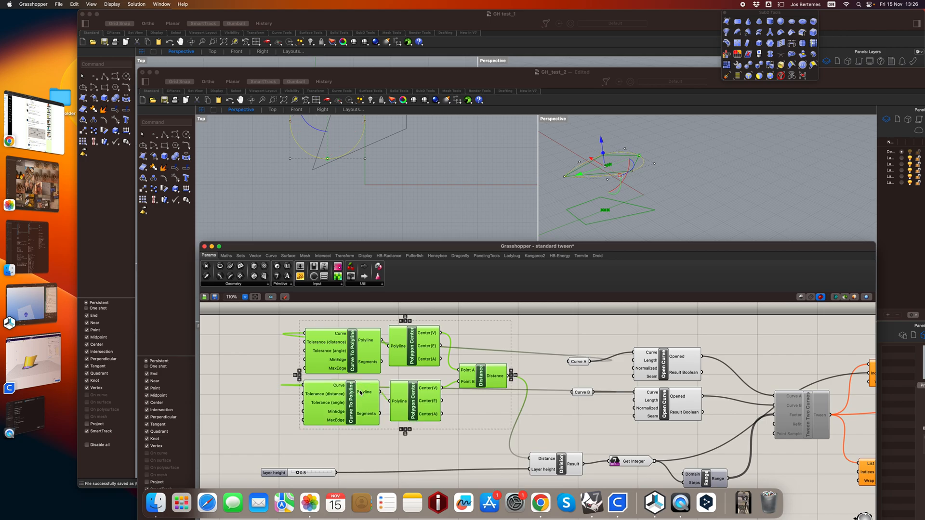
right_click(360, 393)
click(386, 377)
right_click(386, 376)
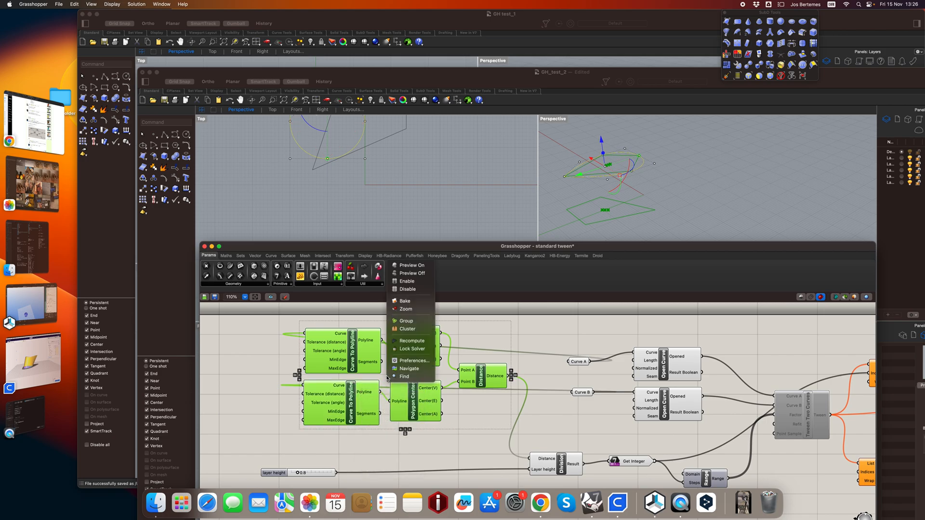
click(408, 329)
Move the layer height slider next to the Division component and set it to 1.0.
right_drag(493, 405, 367, 371)
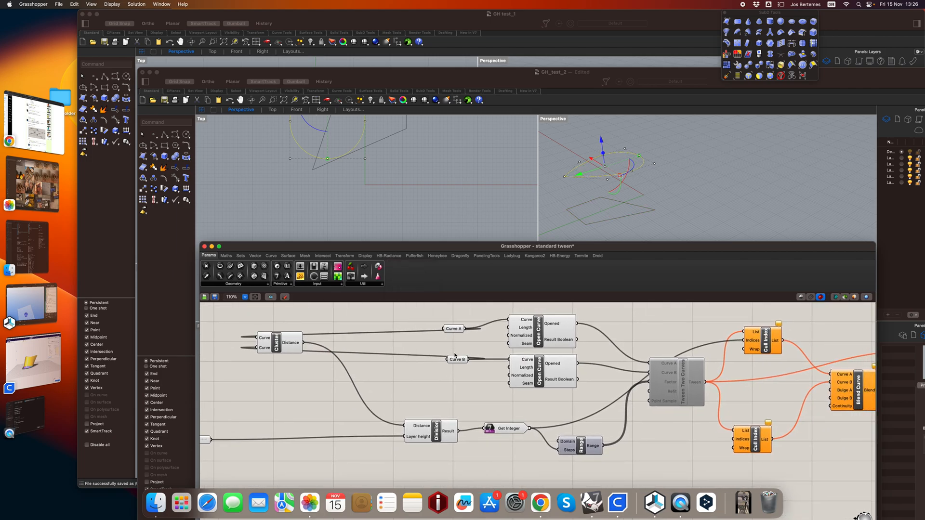
scroll(430, 393, left, 3)
scroll(430, 393, down, 2)
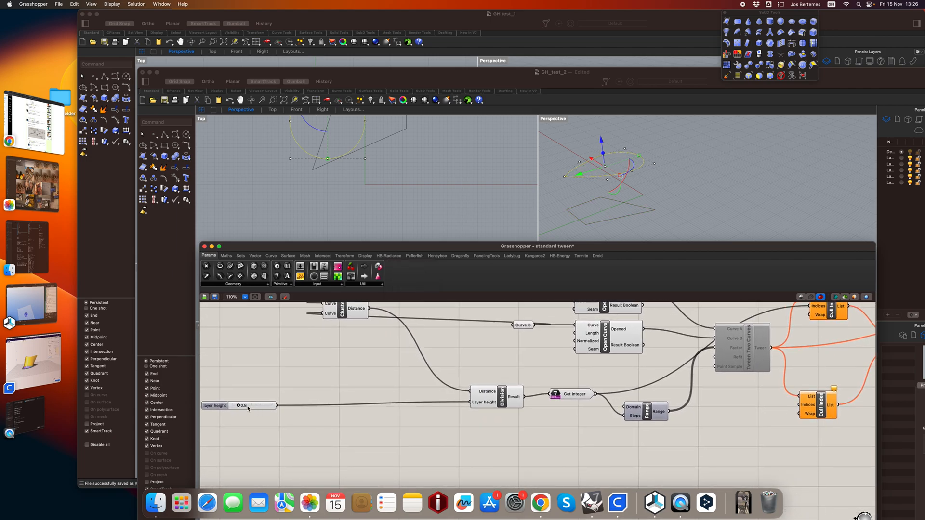
drag(210, 407, 374, 406)
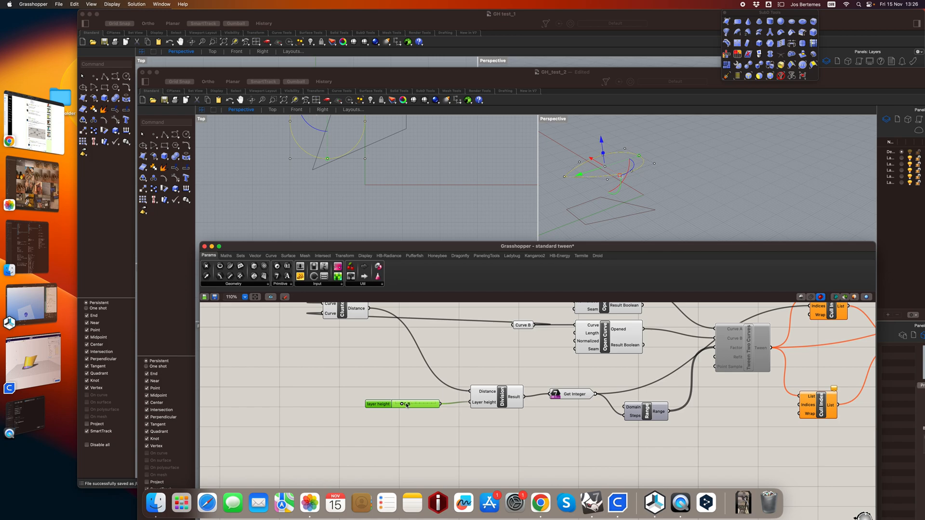
drag(407, 405, 406, 406)
Examine the layer division outputs and the two Open Curve components fed by Curve A and Curve B.
mouse_move(514, 397)
drag(596, 395, 598, 398)
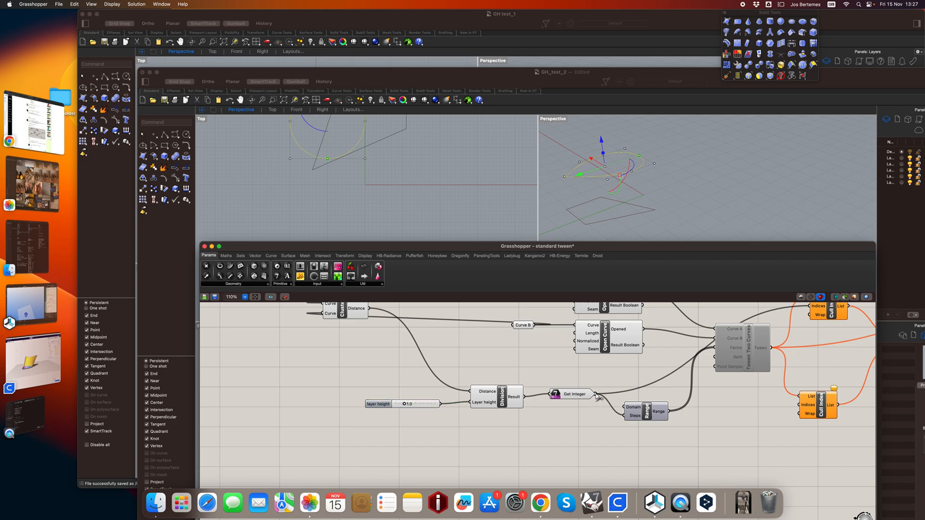
scroll(598, 396, up, 3)
scroll(598, 396, right, 2)
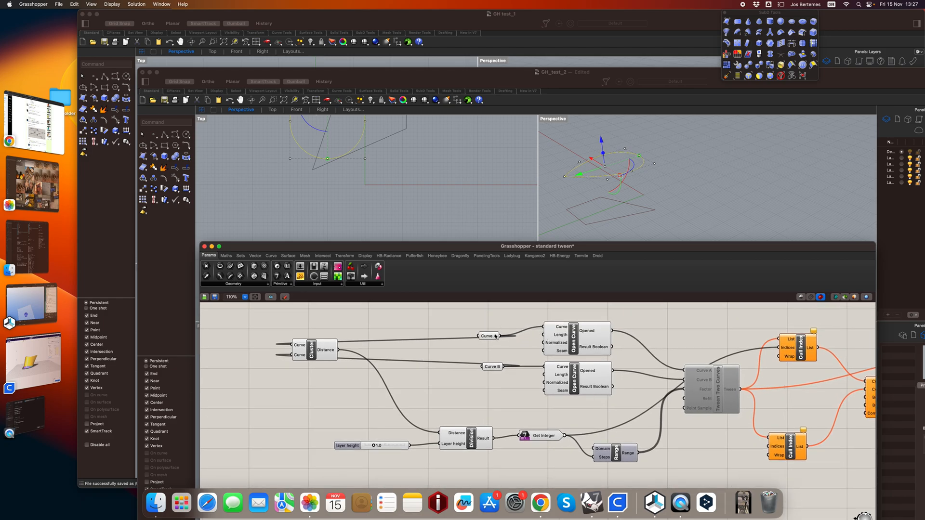
mouse_move(496, 337)
click(573, 341)
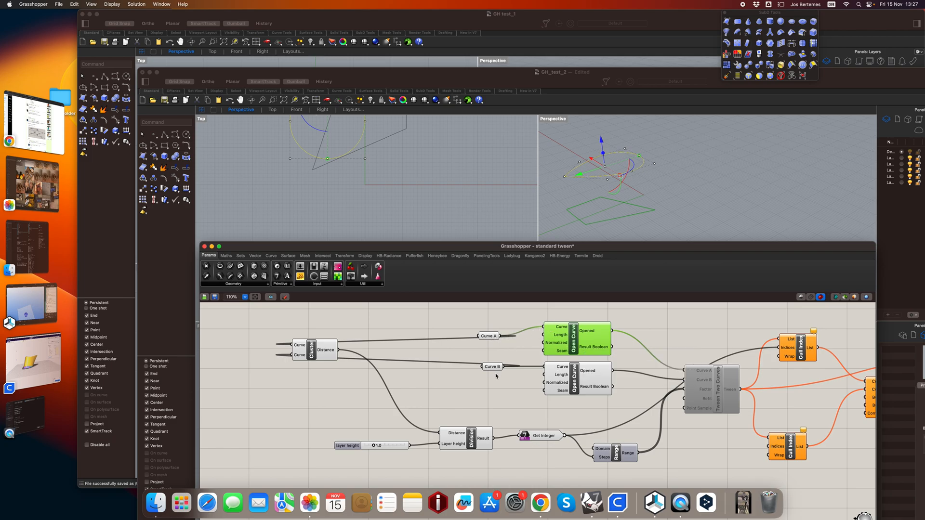
mouse_move(563, 337)
click(578, 388)
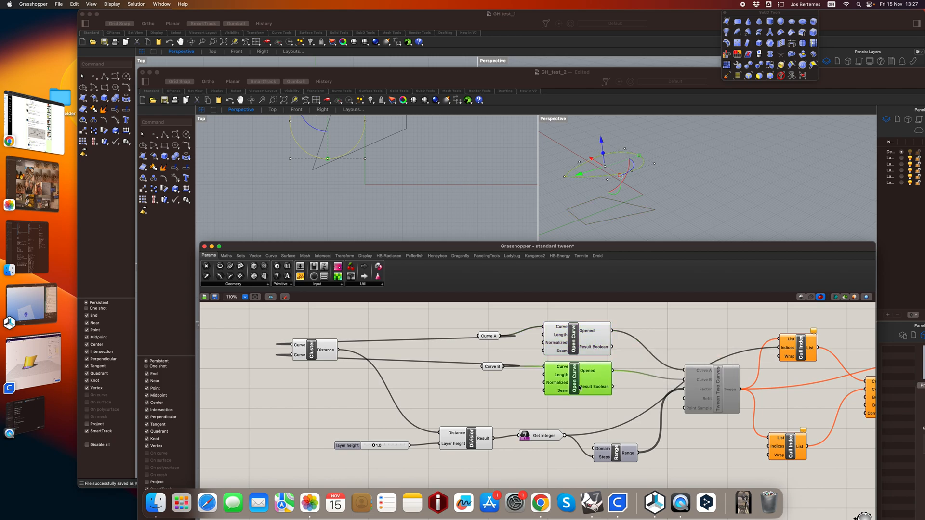
click(590, 342)
click(592, 378)
Enable the Tween Two Curves component.
right_click(702, 391)
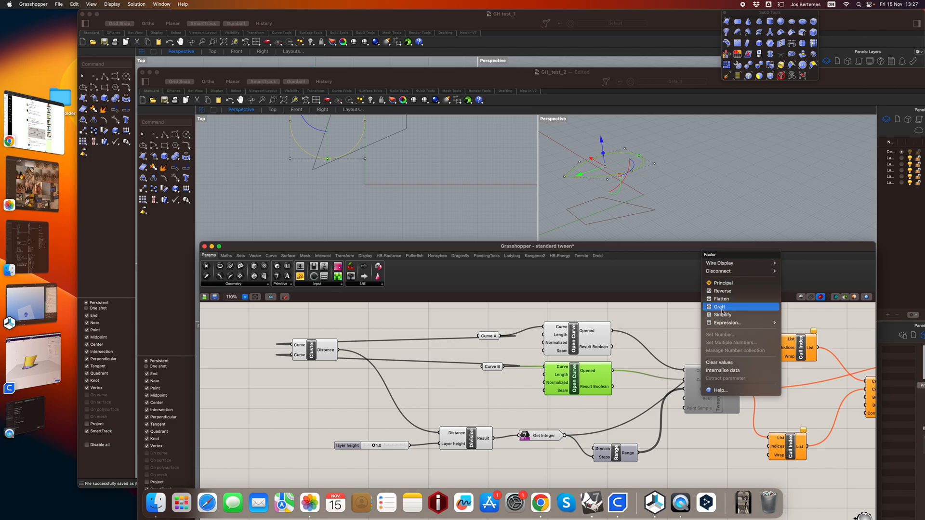
click(720, 404)
right_click(720, 404)
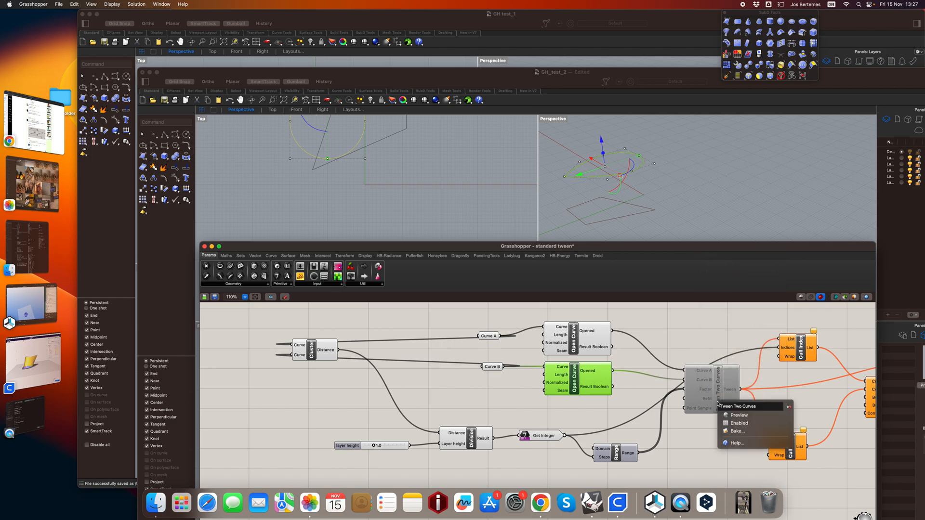
click(734, 424)
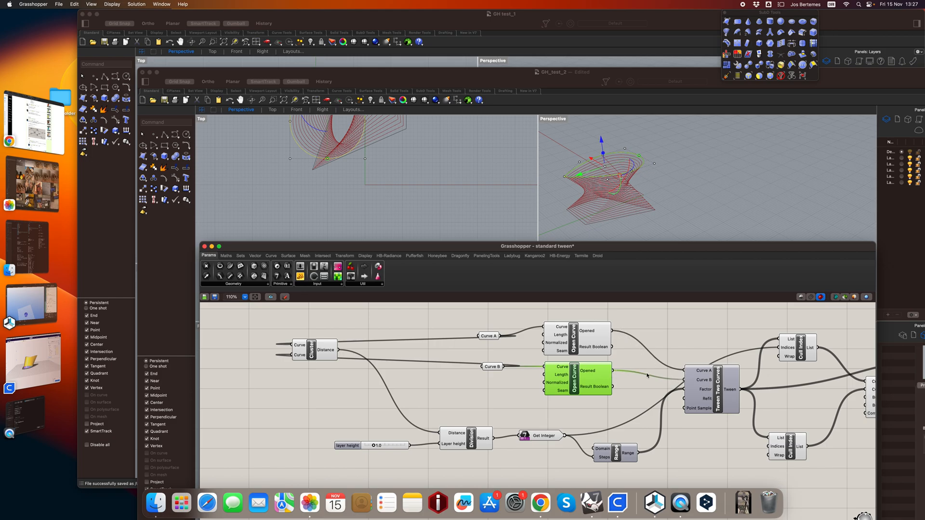
Examine the Range component's steps and output values, and the tweened curves they produce through the Factor input.
drag(621, 455, 615, 452)
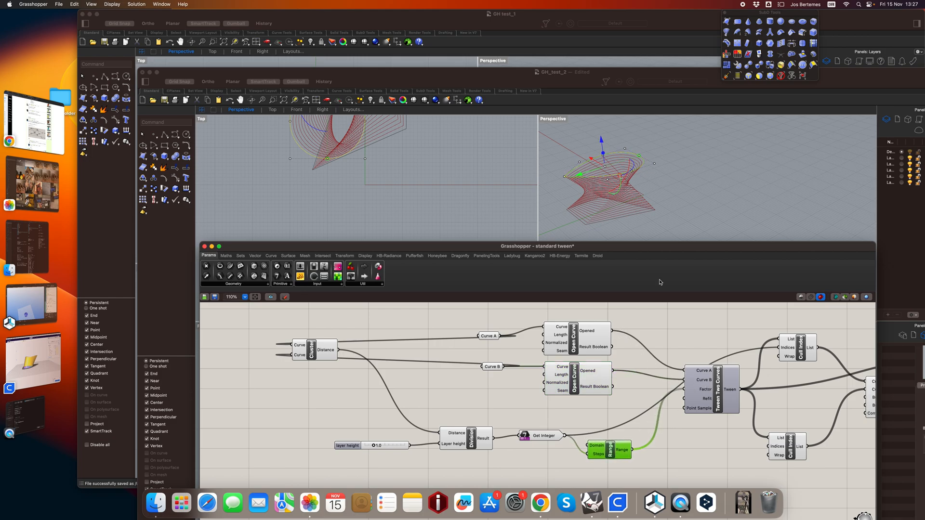
click(626, 216)
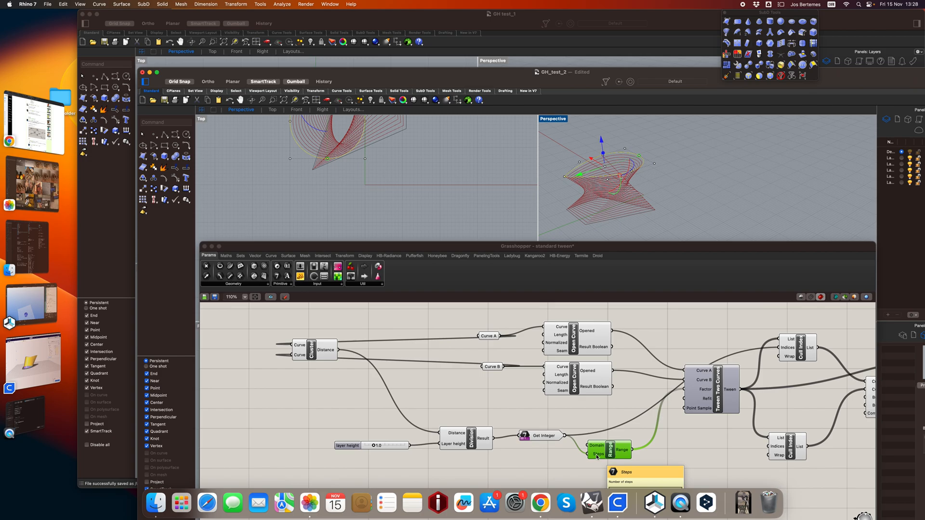
scroll(596, 457, down, 2)
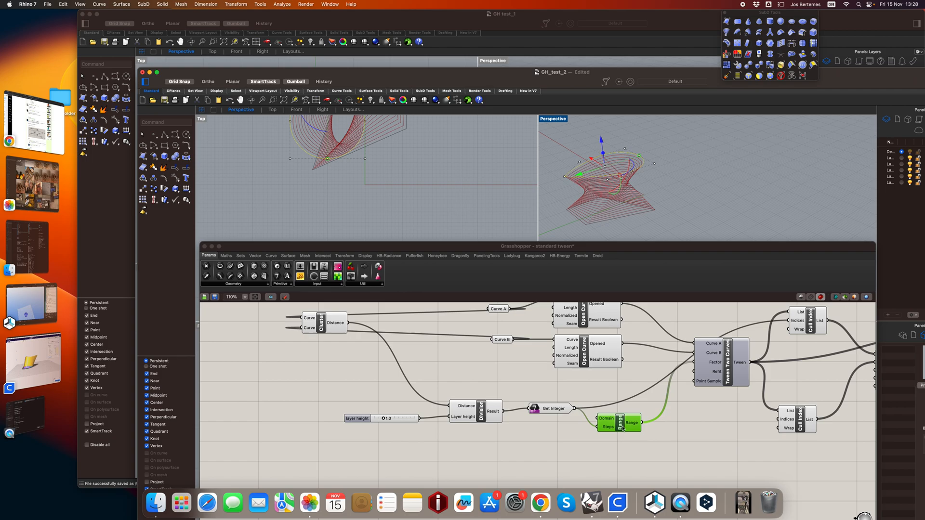
mouse_move(606, 420)
mouse_move(633, 424)
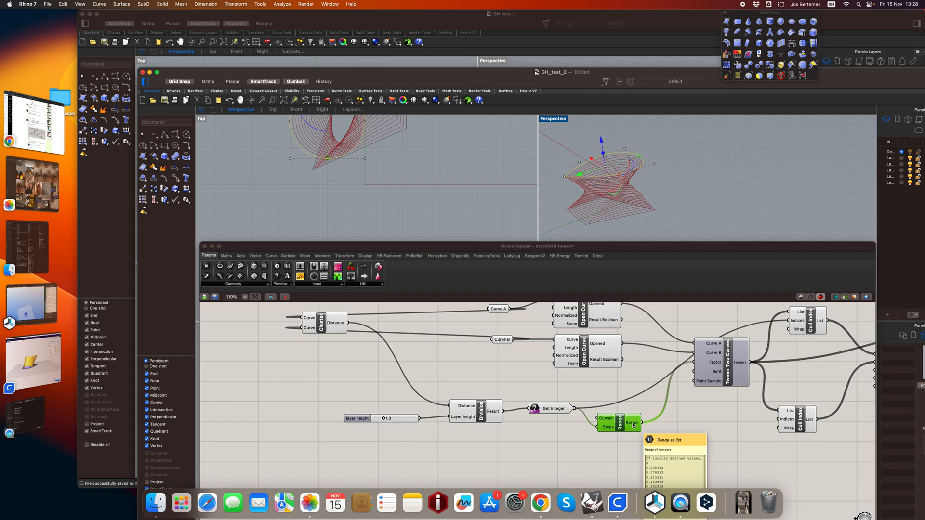
scroll(636, 429, down, 2)
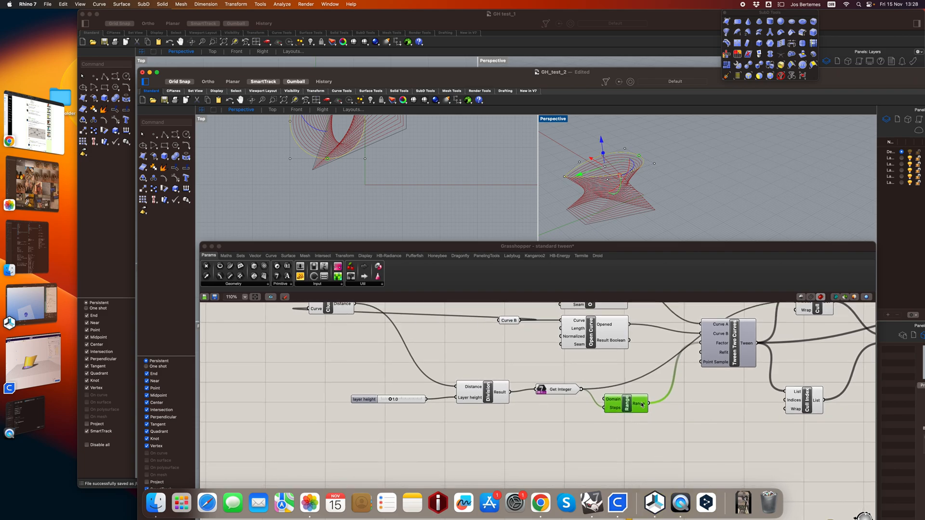
mouse_move(643, 405)
scroll(665, 386, right, 5)
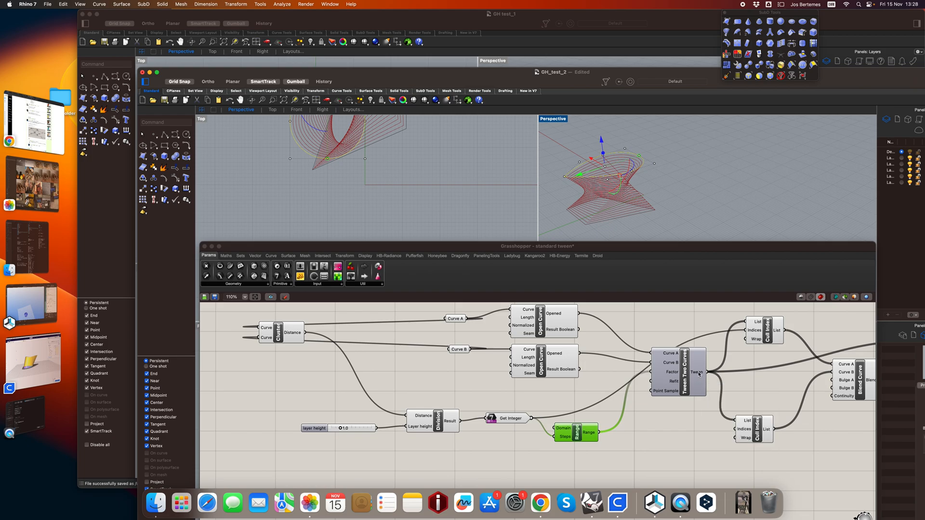
mouse_move(699, 373)
Turn on the preview of the Tween Two Curves component and clear the curve selection in the Perspective view.
right_drag(674, 361, 620, 368)
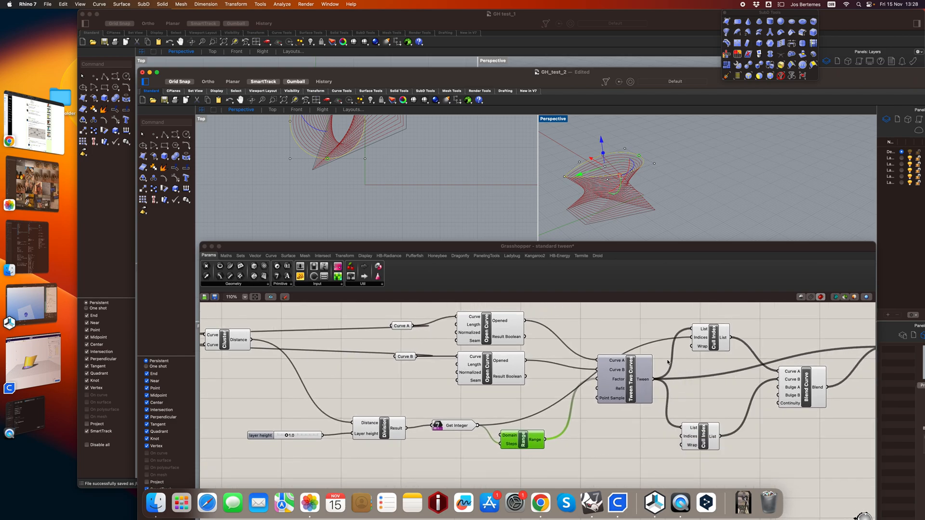
click(621, 378)
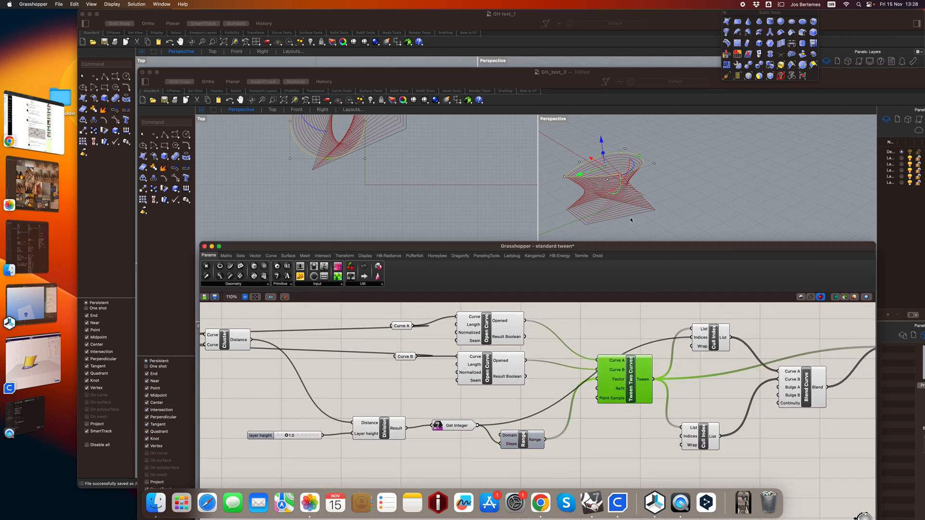
click(628, 212)
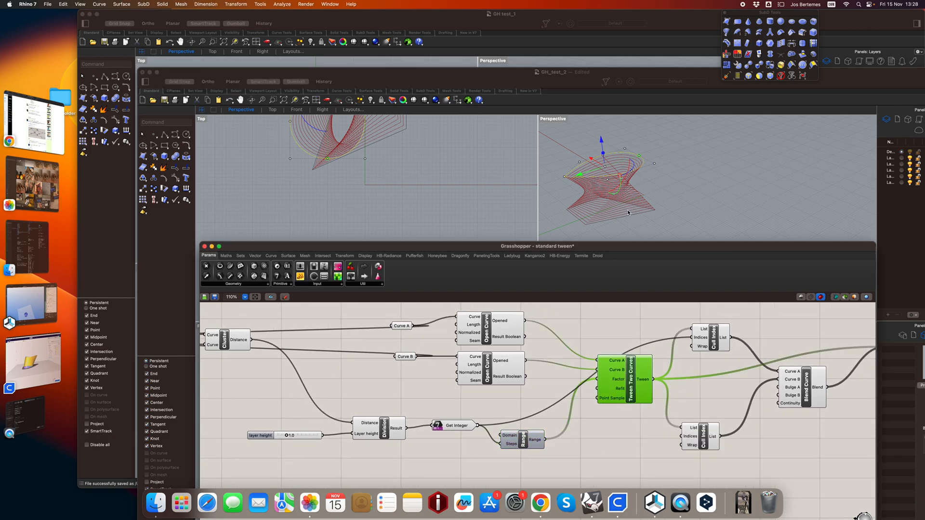
right_click(624, 379)
right_click(629, 401)
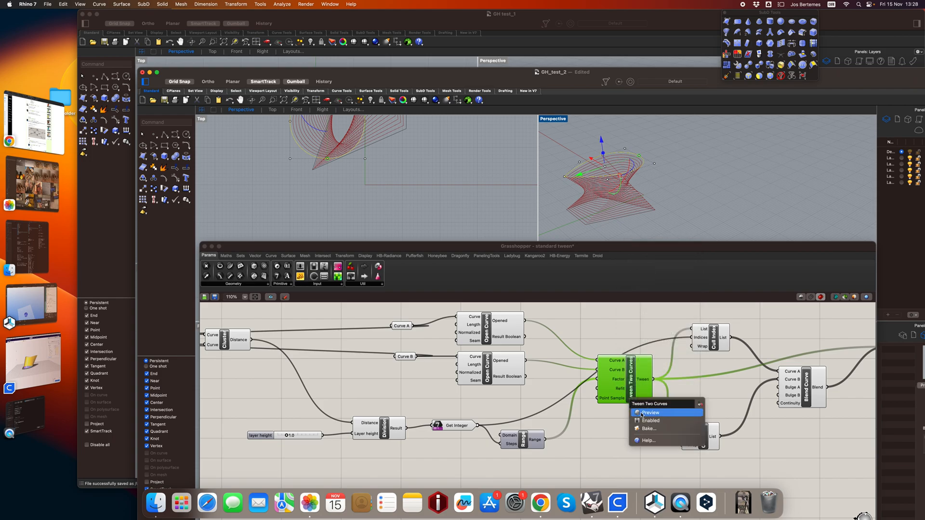
click(648, 412)
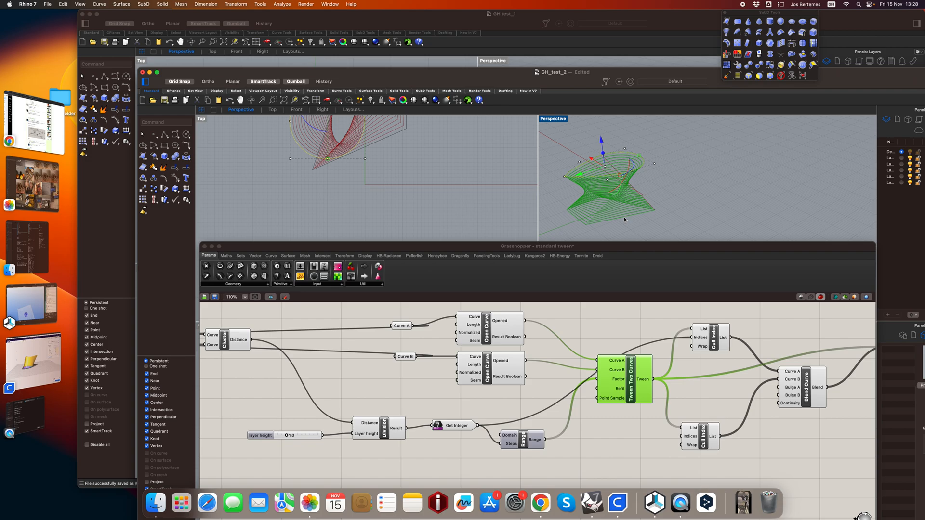
right_drag(641, 170, 654, 174)
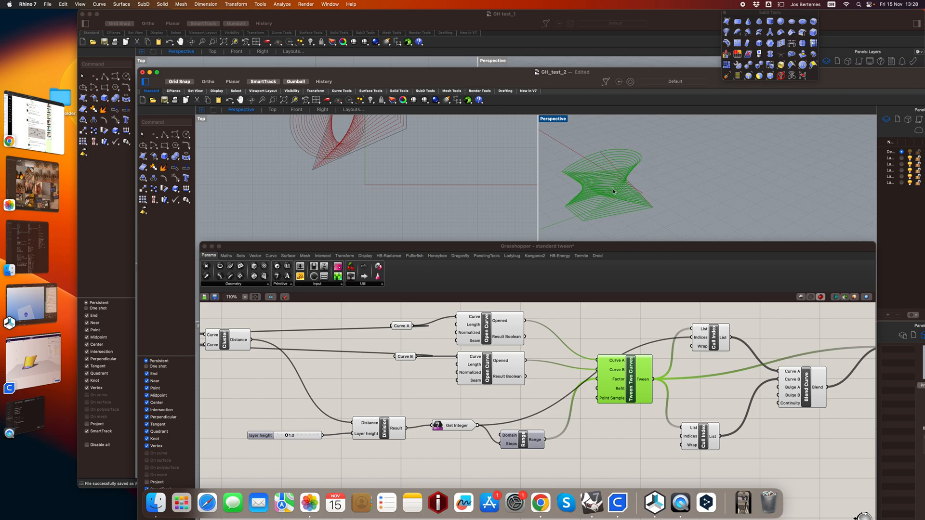
Reselect the Tween Two Curves component to highlight its curves, and view its links to the Cull Index and Blend Curve components.
click(621, 336)
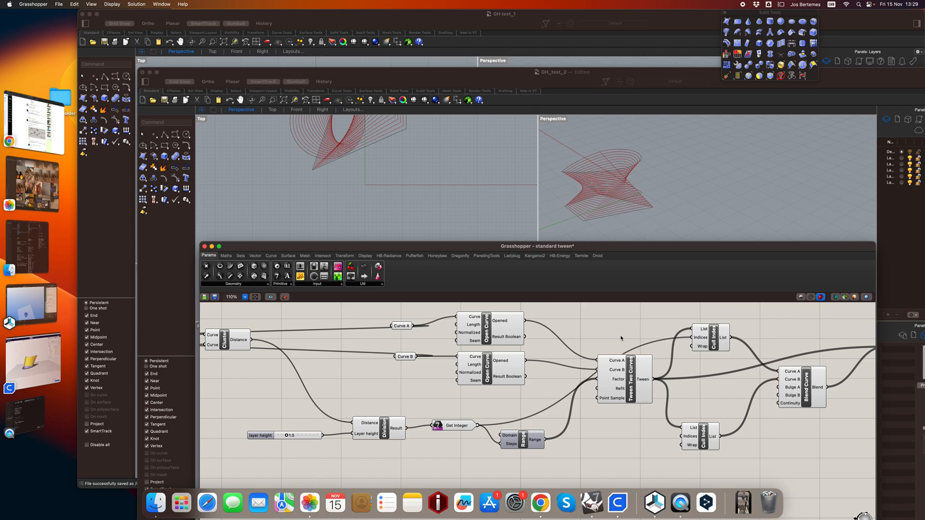
click(625, 379)
scroll(624, 380, right, 4)
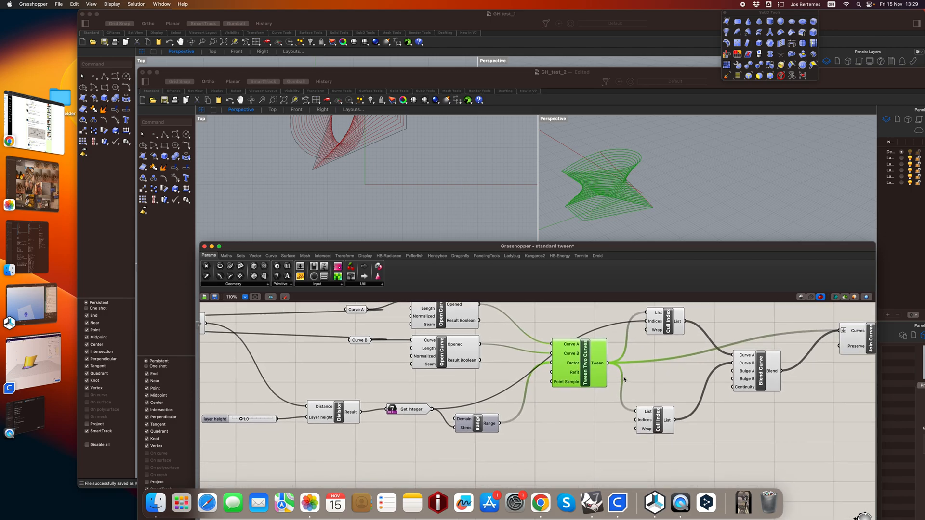
scroll(624, 380, up, 2)
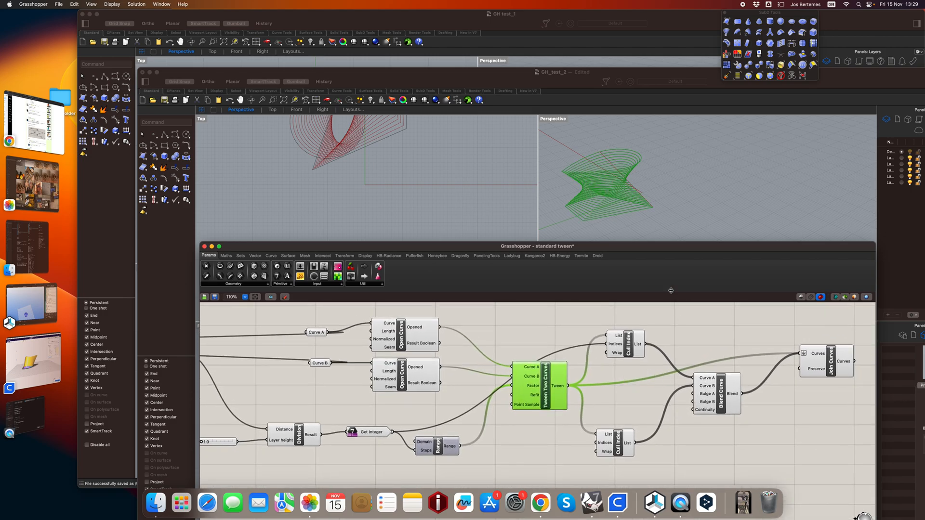
Highlight the curve lists from both Cull Index components fed by Tween Two Curves, selecting each component in turn.
scroll(629, 208, up, 2)
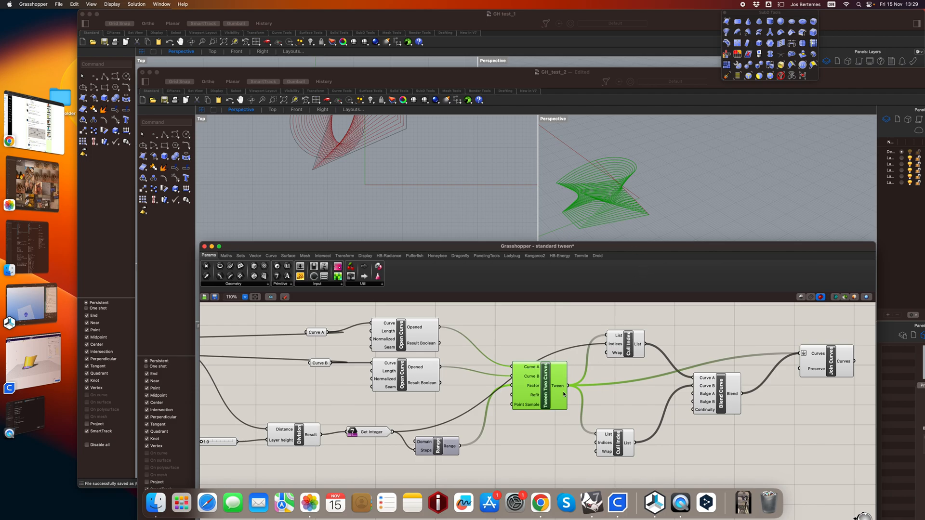
mouse_move(557, 387)
mouse_move(605, 445)
mouse_move(622, 346)
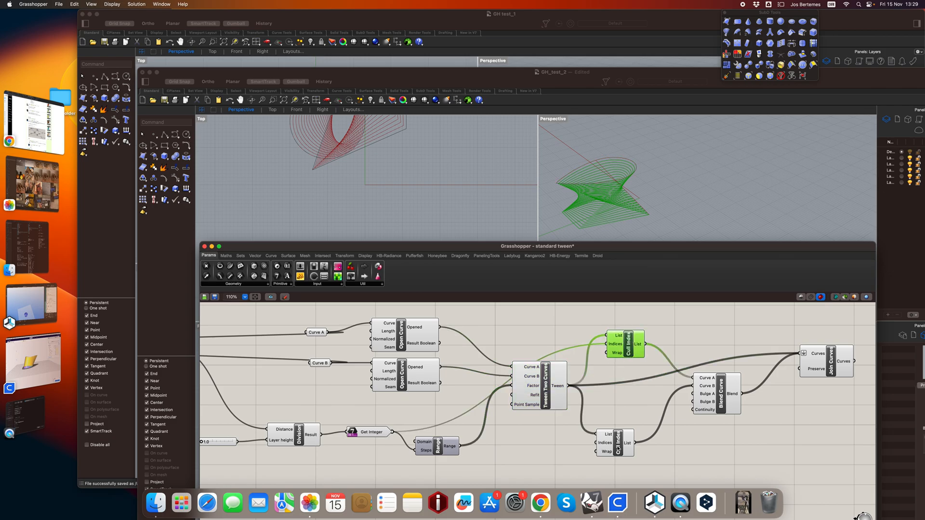
click(617, 449)
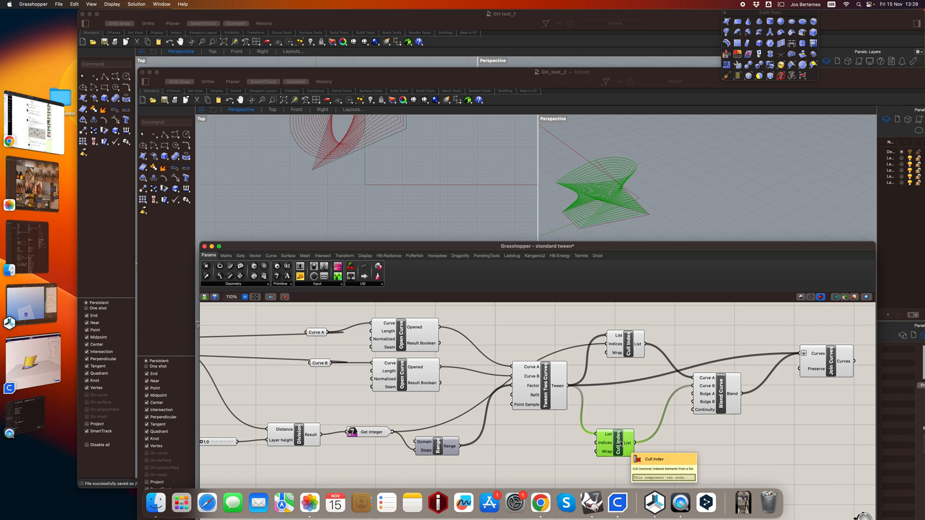
Select the Blend Curve component and examine its connecting segments between the tweened layers up close in the Perspective view.
click(722, 398)
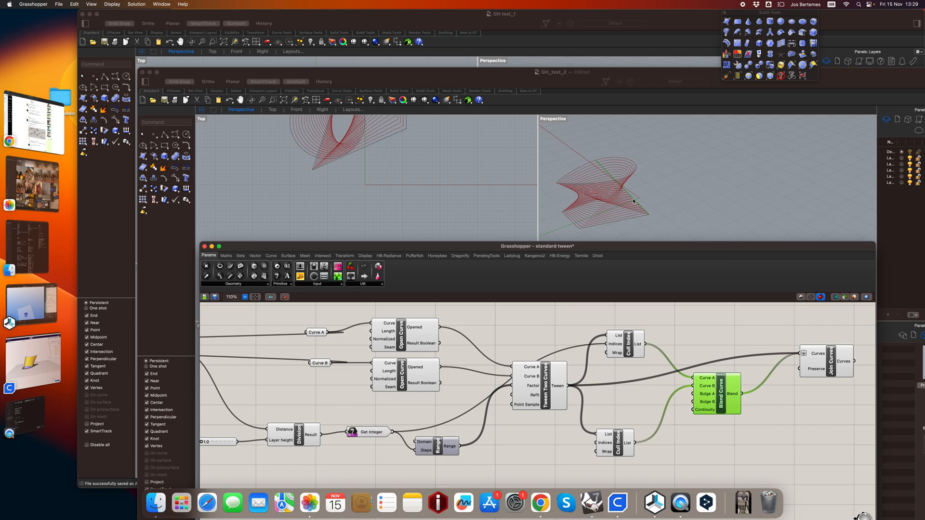
scroll(633, 201, down, 5)
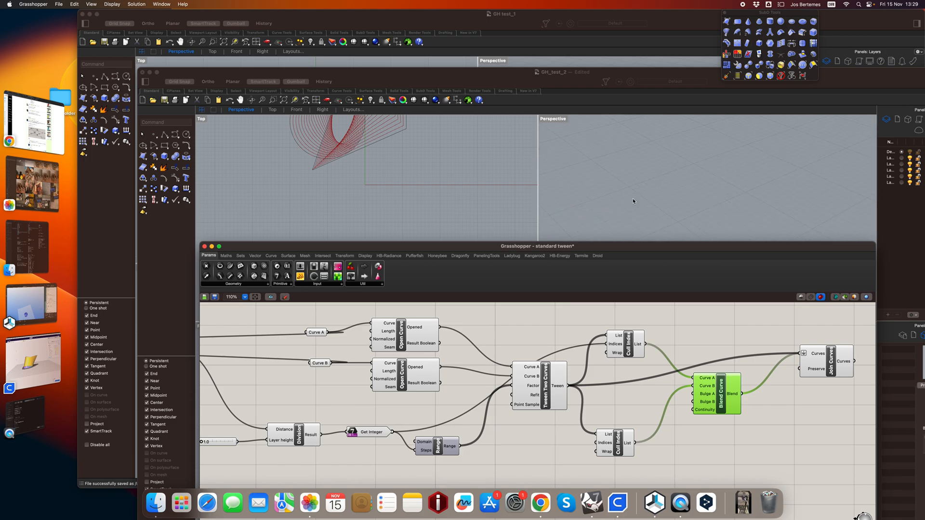
shift+right_drag(634, 201, 744, 217)
shift+right_drag(560, 208, 650, 200)
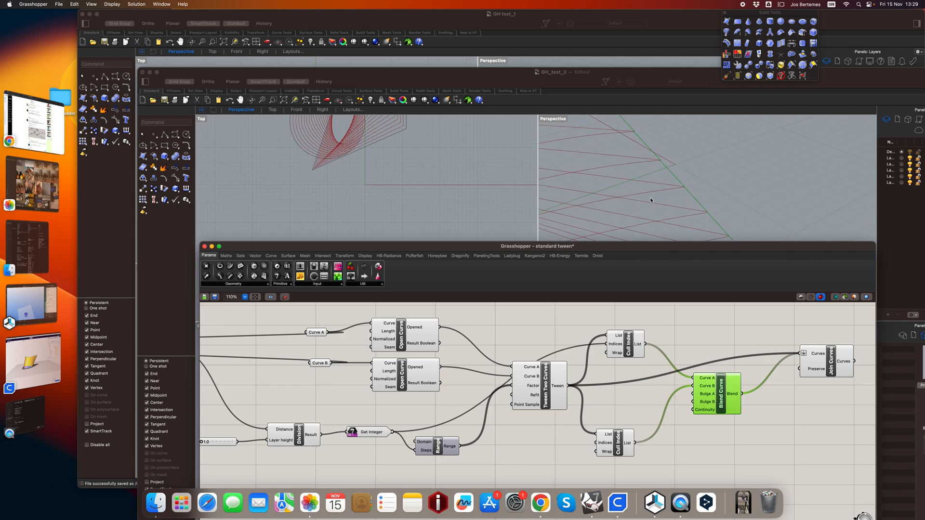
scroll(693, 175, up, 4)
scroll(694, 175, down, 3)
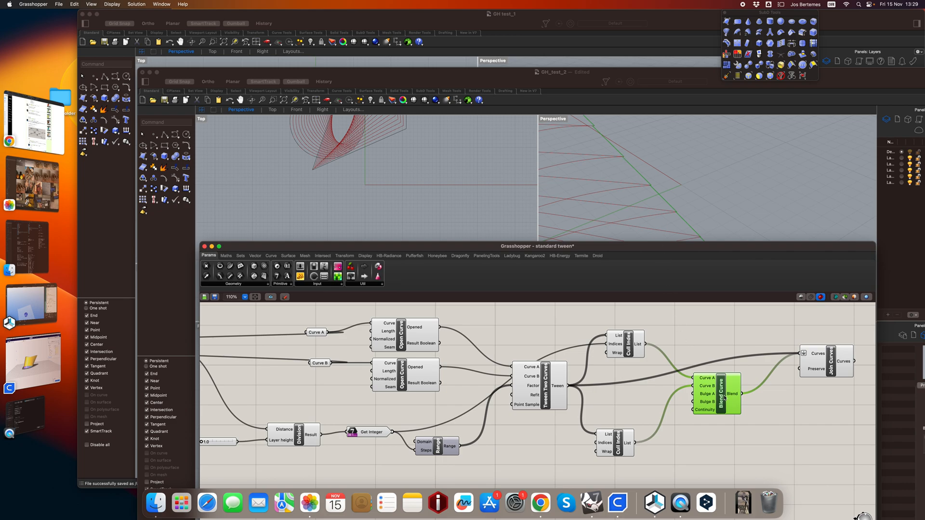
Highlight the Tween Two Curves output, then select Join Curves and inspect its flattened Curves input and its Curves output.
scroll(725, 397, right, 5)
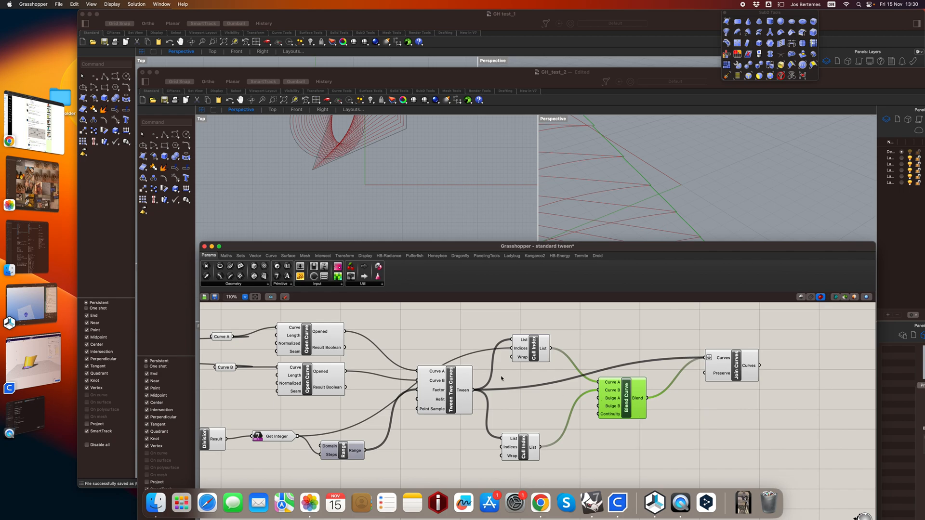
click(453, 394)
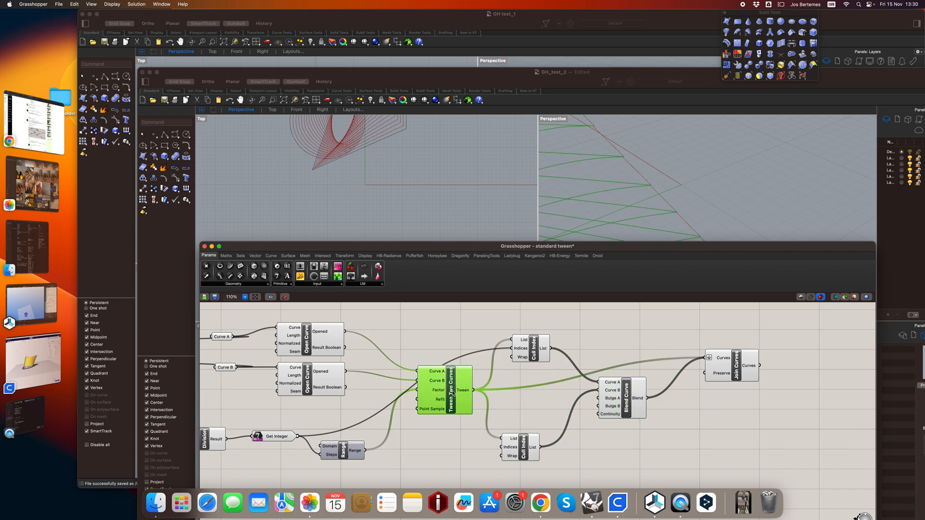
click(737, 372)
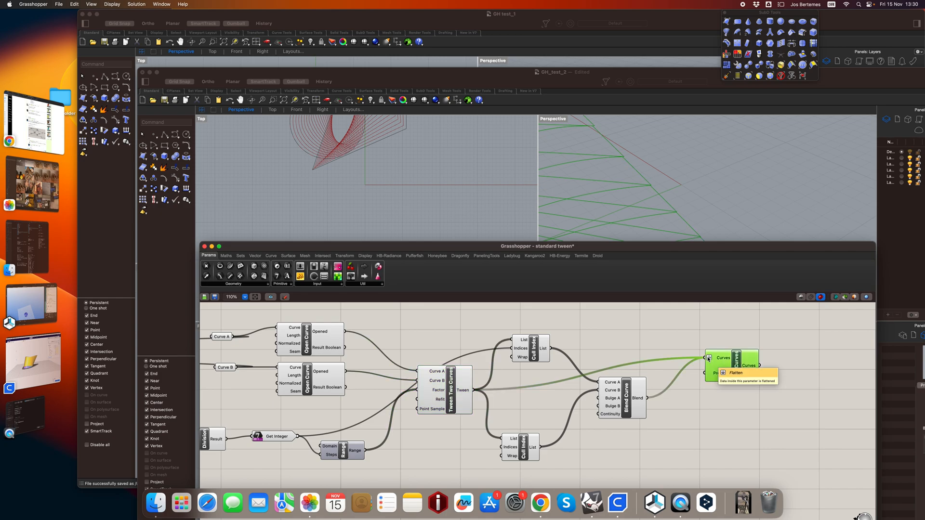
mouse_move(721, 360)
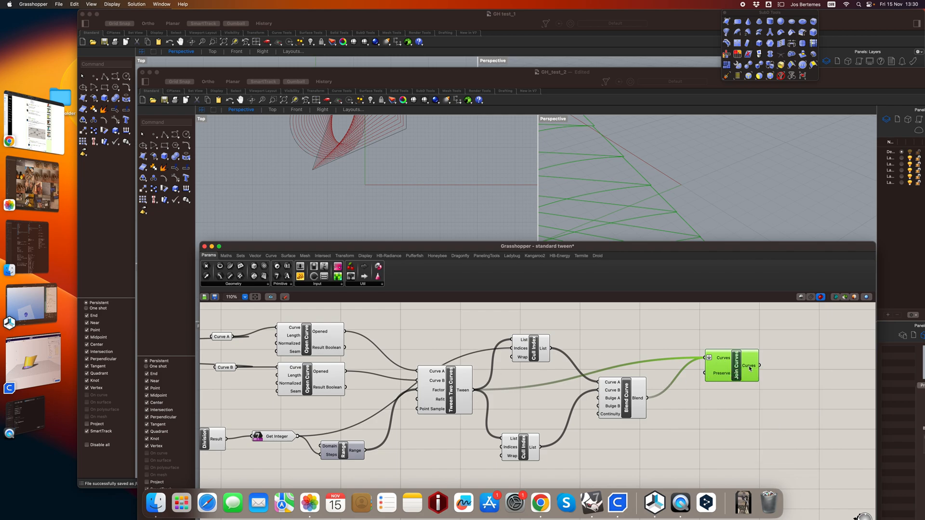
mouse_move(750, 368)
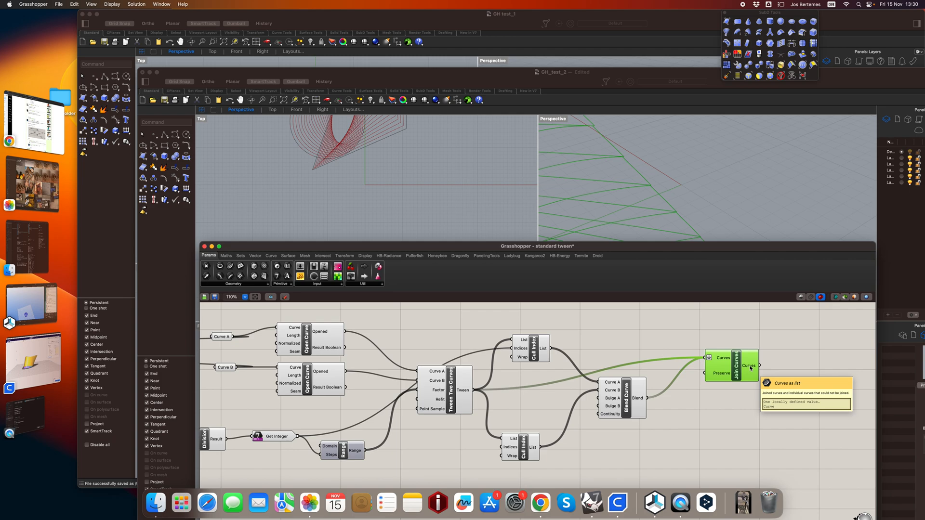